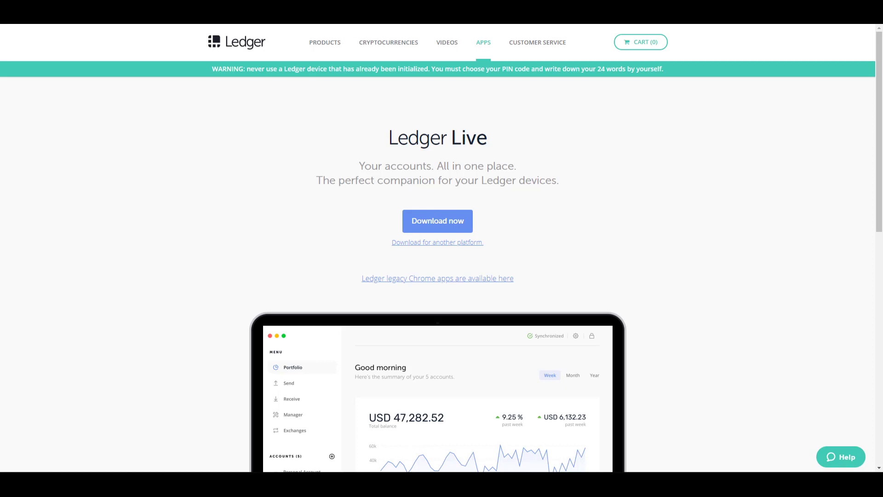
Start the Ledger Live download from the Ledger website and launch the installed app.
{"action": "left_click", "coordinate": [437, 242]}
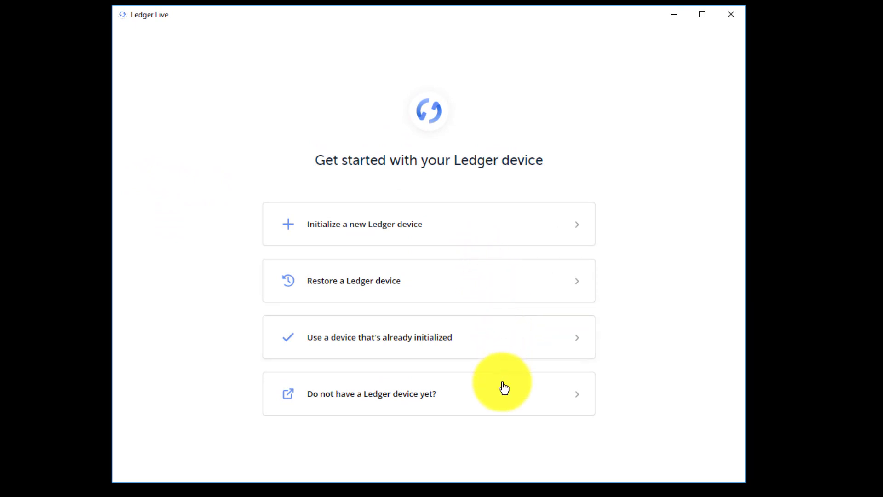
Choose setup with an already-initialized Ledger Nano S and continue to the security checklist.
{"action": "left_click", "coordinate": [502, 341]}
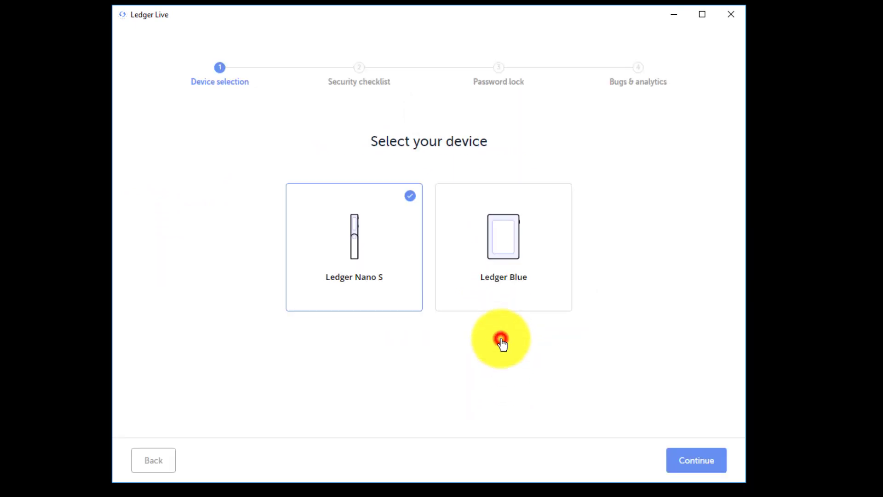
{"action": "left_click", "coordinate": [390, 252]}
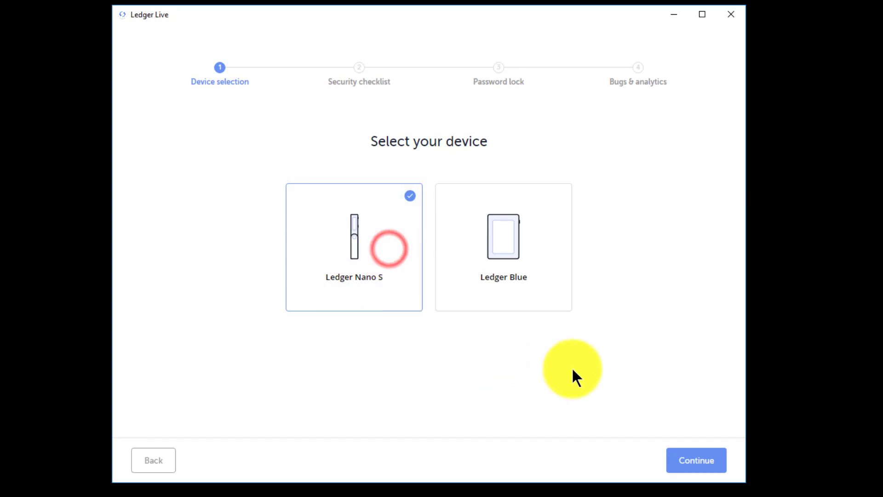
{"action": "left_click", "coordinate": [692, 461]}
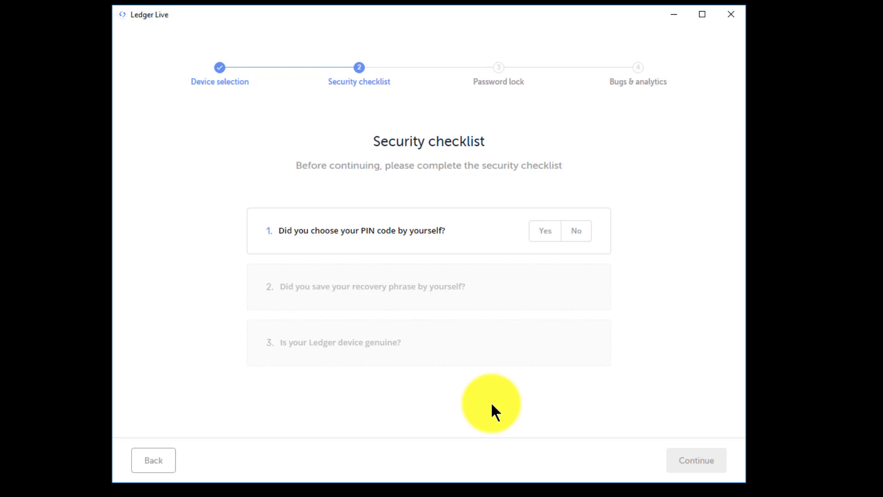
Answer Yes for the PIN and recovery phrase, confirm the device is genuine, and continue.
{"action": "left_click", "coordinate": [554, 232]}
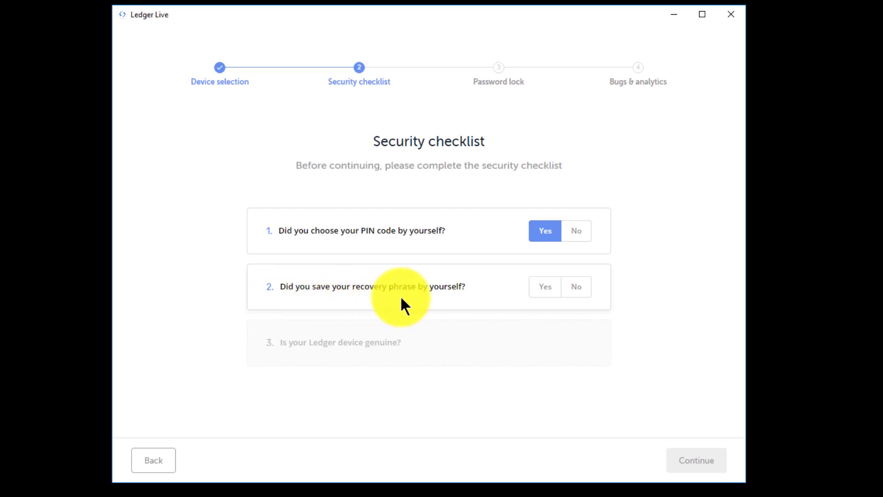
{"action": "left_click", "coordinate": [545, 290]}
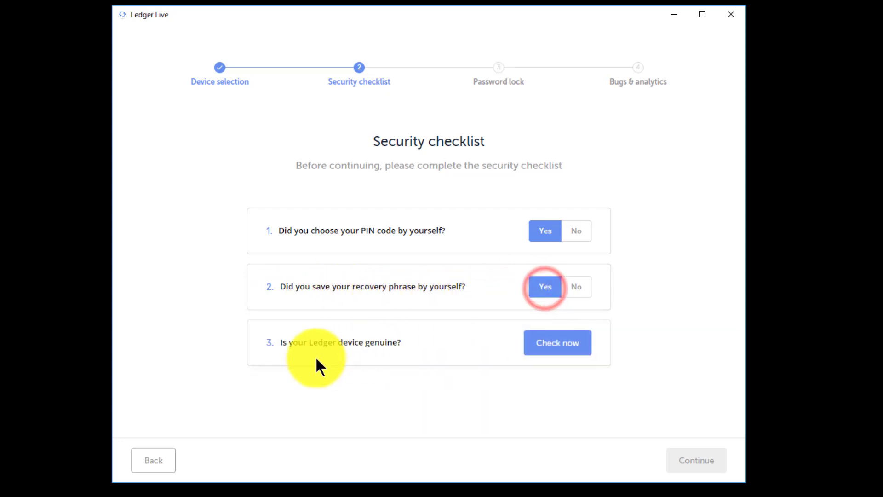
{"action": "left_click", "coordinate": [553, 354]}
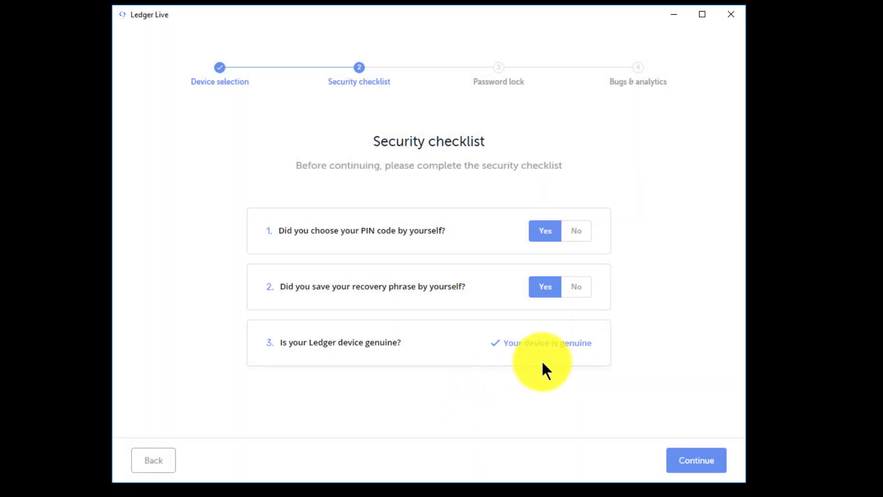
{"action": "left_click", "coordinate": [690, 469]}
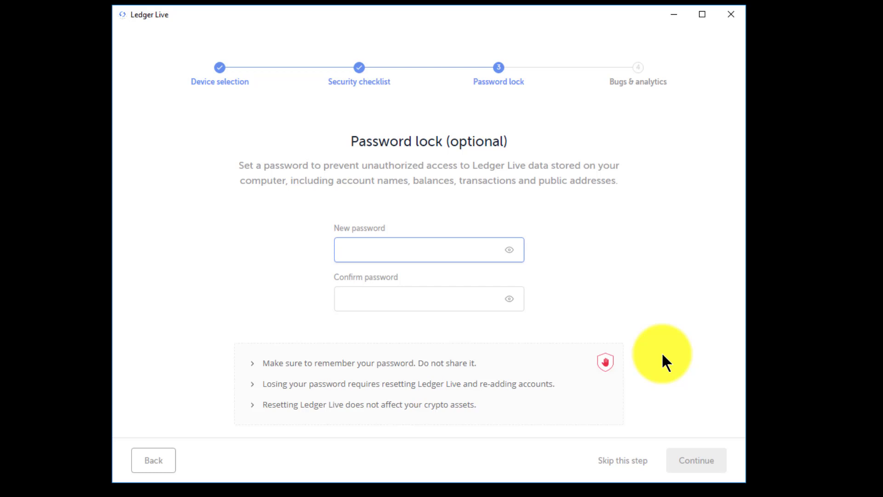
Set and confirm an app password, then keep analytics off and bug reports on.
{"action": "type", "text": "•••••••••••"}
{"action": "left_click", "coordinate": [438, 300]}
{"action": "type", "text": "•••••••••••"}
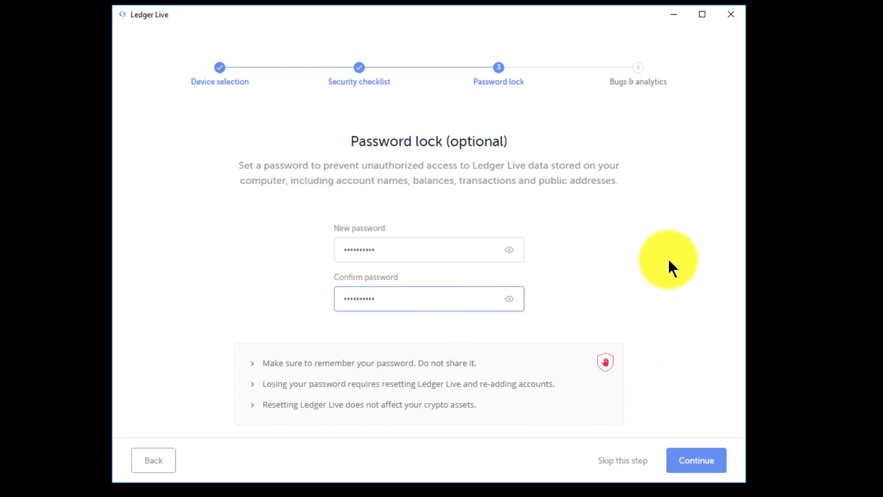
{"action": "left_click", "coordinate": [693, 474]}
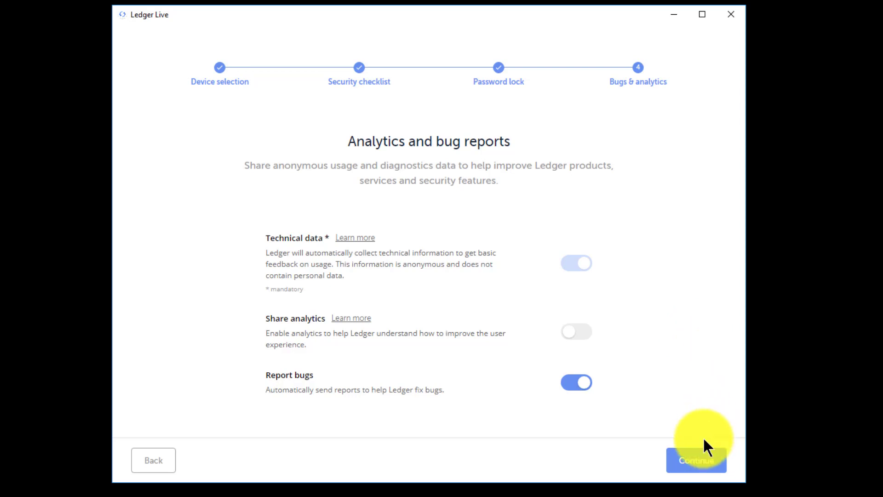
{"action": "left_click", "coordinate": [702, 458]}
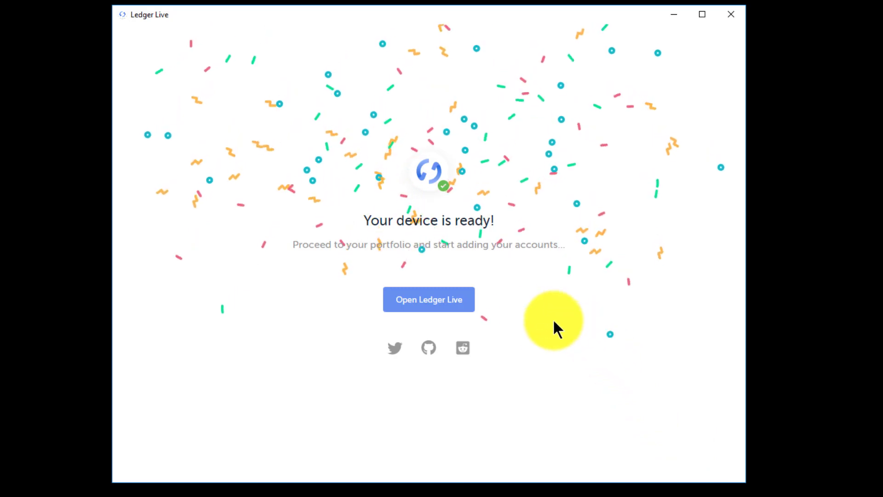
Enter the Ledger Live Portfolio and dismiss the Trade safely notice.
{"action": "left_click", "coordinate": [450, 306]}
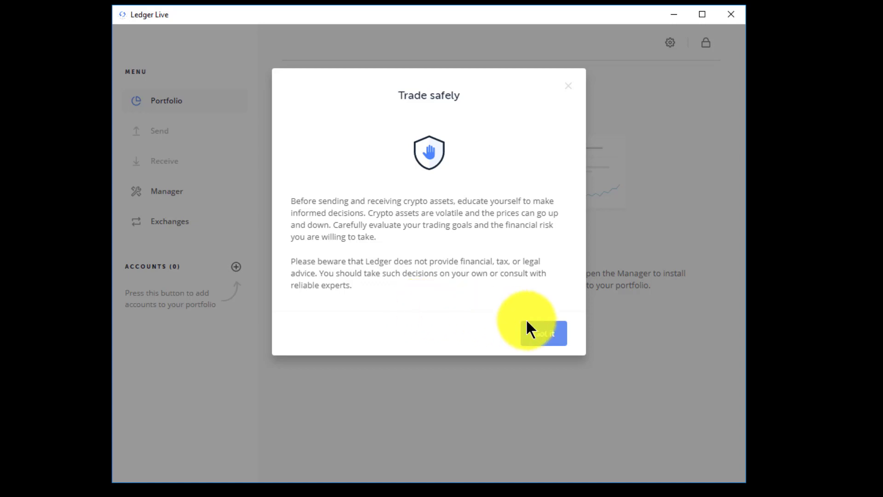
{"action": "left_click", "coordinate": [544, 332]}
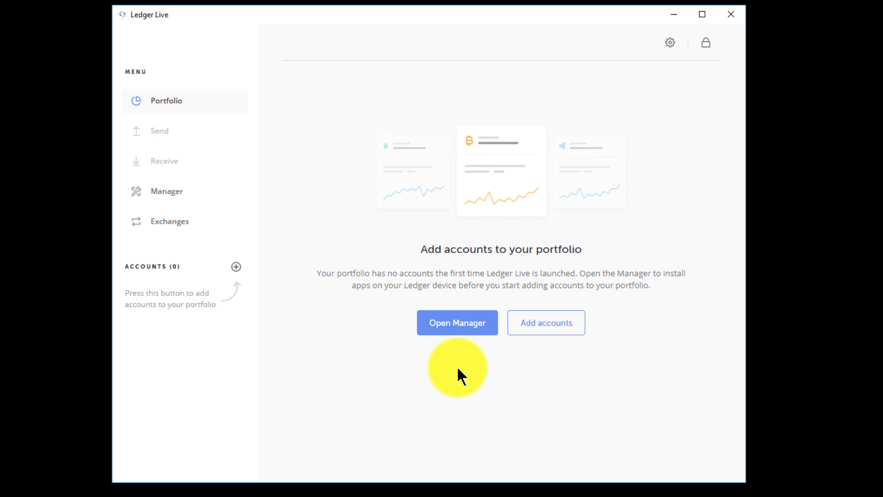
Sync Bitcoin from the Nano S and add the seven found Bitcoin accounts.
{"action": "left_click", "coordinate": [538, 335]}
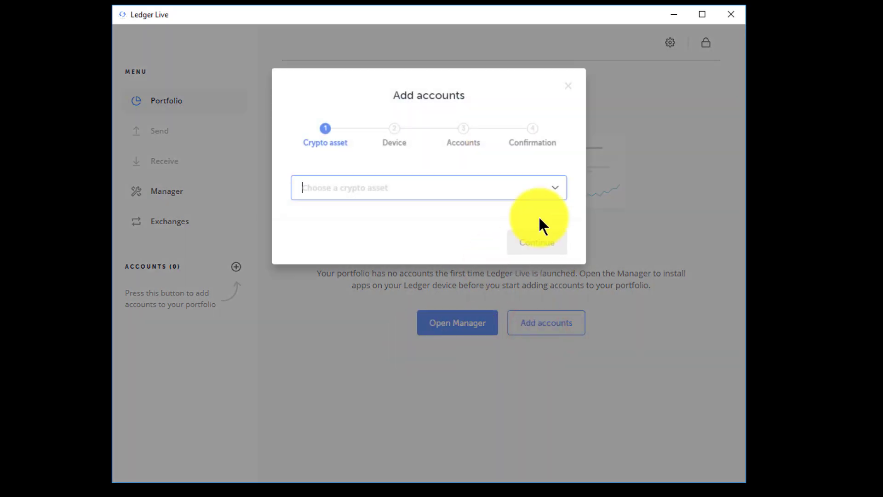
{"action": "left_click", "coordinate": [552, 185]}
{"action": "left_click", "coordinate": [429, 221]}
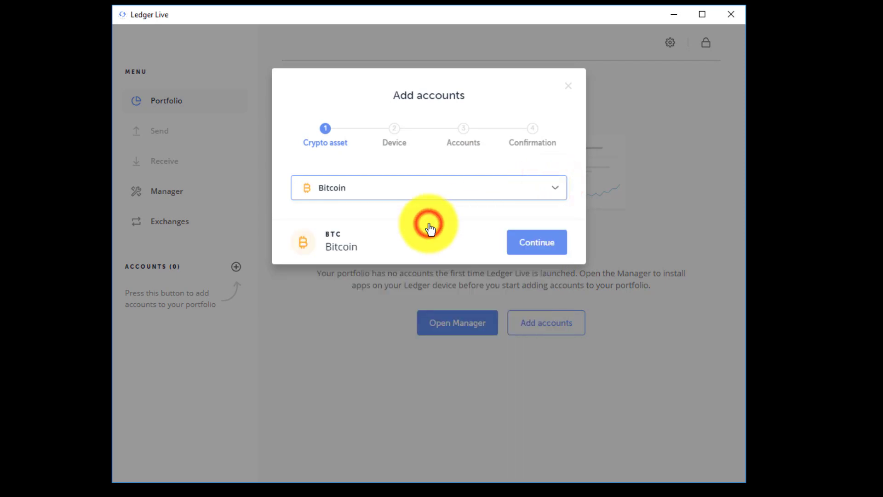
{"action": "left_click", "coordinate": [552, 244]}
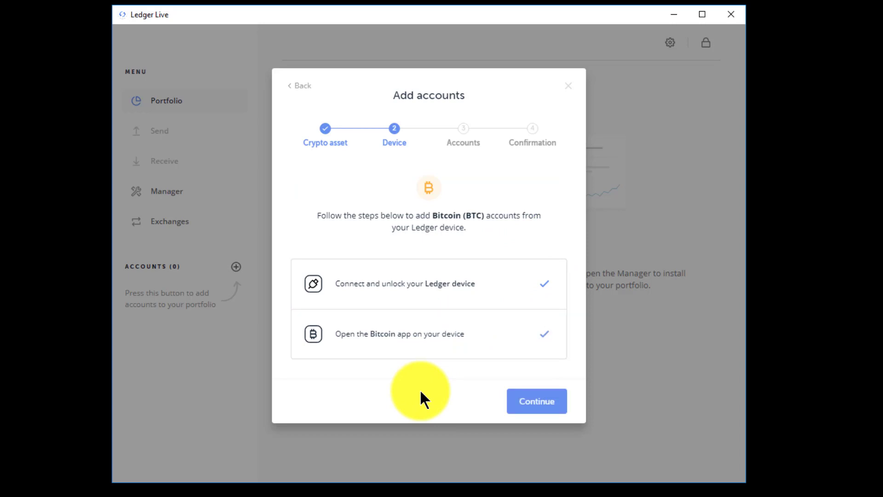
{"action": "left_click", "coordinate": [554, 402]}
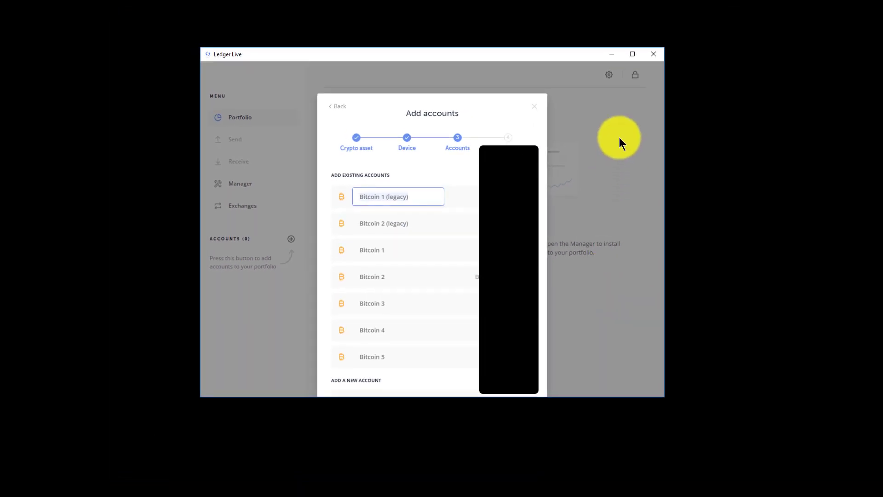
{"action": "left_click", "coordinate": [633, 53]}
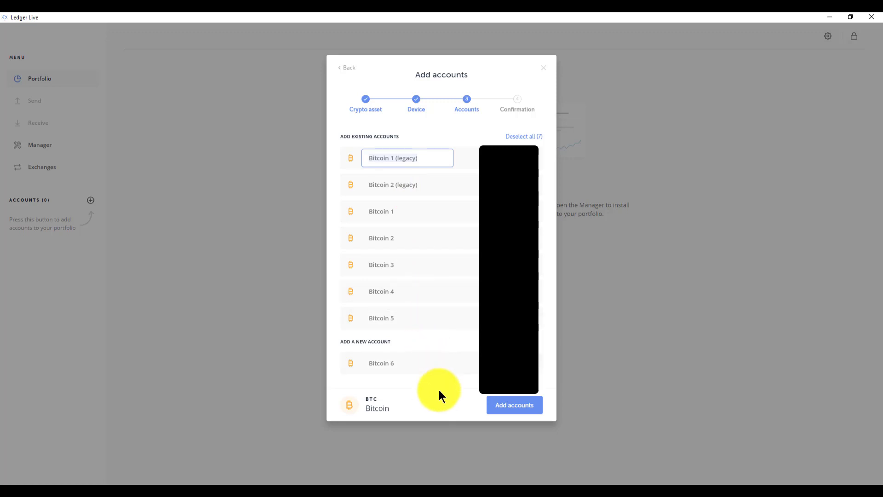
{"action": "left_click", "coordinate": [509, 410]}
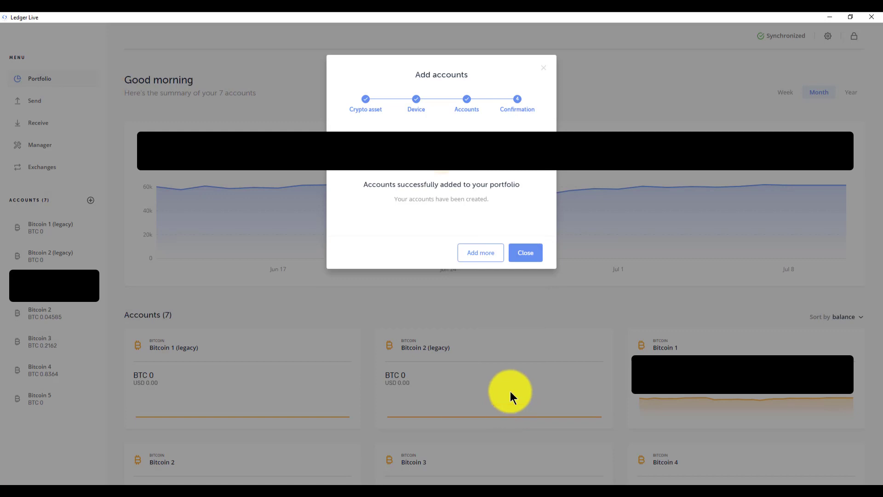
Close the accounts-added confirmation and go to the Manager with the Nano S app catalog.
{"action": "left_click", "coordinate": [532, 253]}
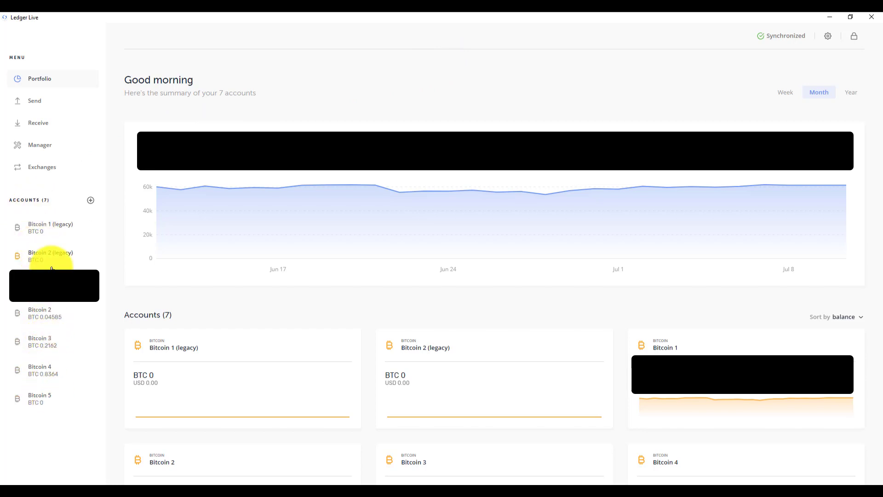
{"action": "left_click", "coordinate": [47, 147]}
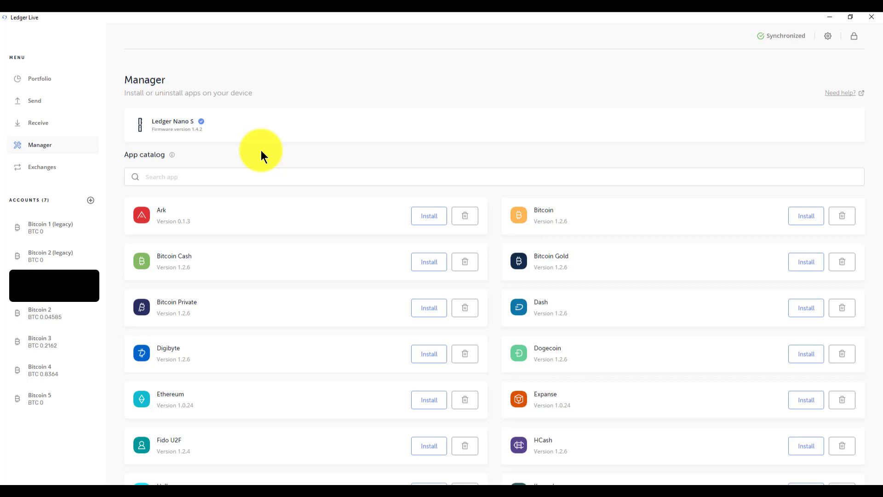
Add another crypto account, choosing Ethereum from the asset list, and continue.
{"action": "left_click", "coordinate": [90, 200]}
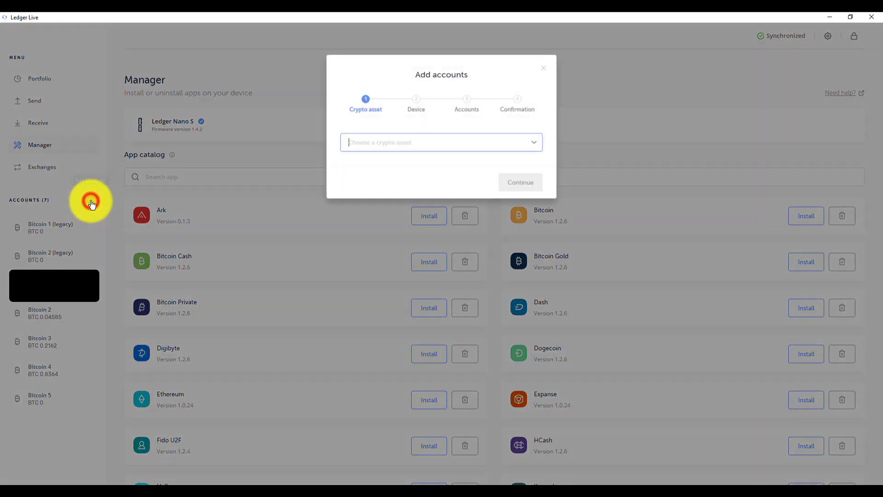
{"action": "left_click", "coordinate": [532, 144]}
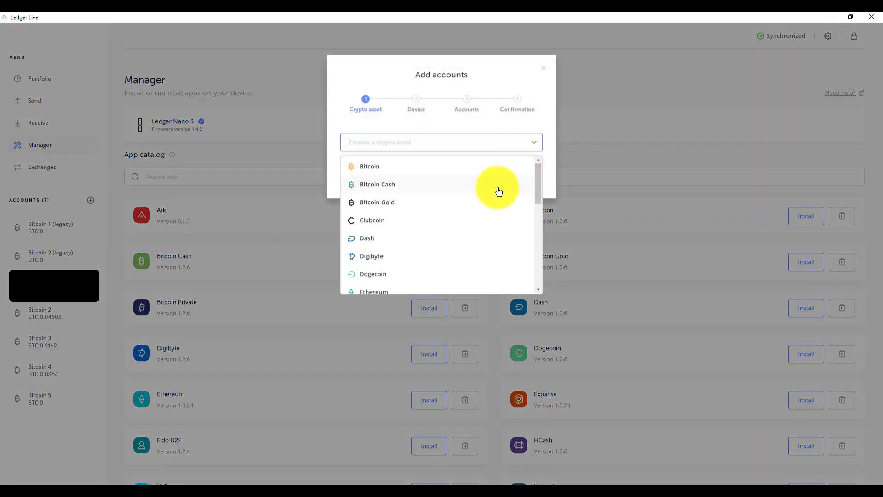
{"action": "left_click_drag", "start_coordinate": [538, 181], "coordinate": [539, 210]}
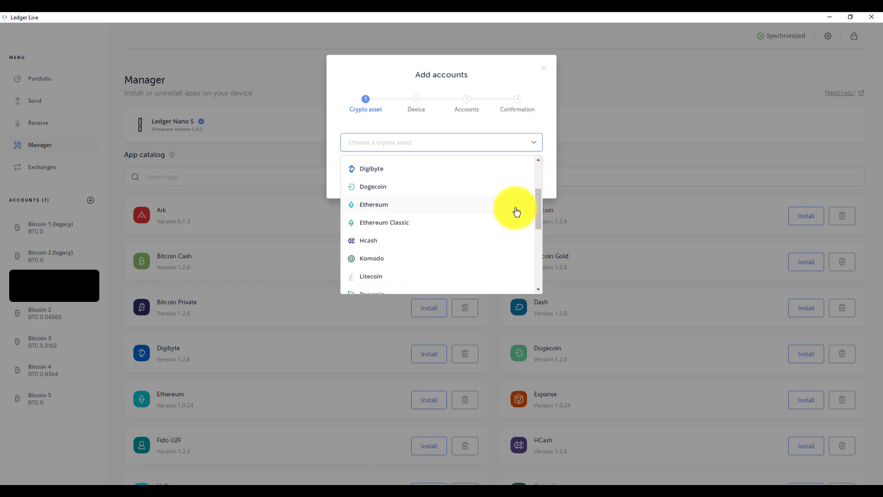
{"action": "left_click", "coordinate": [514, 205]}
{"action": "left_click", "coordinate": [524, 186]}
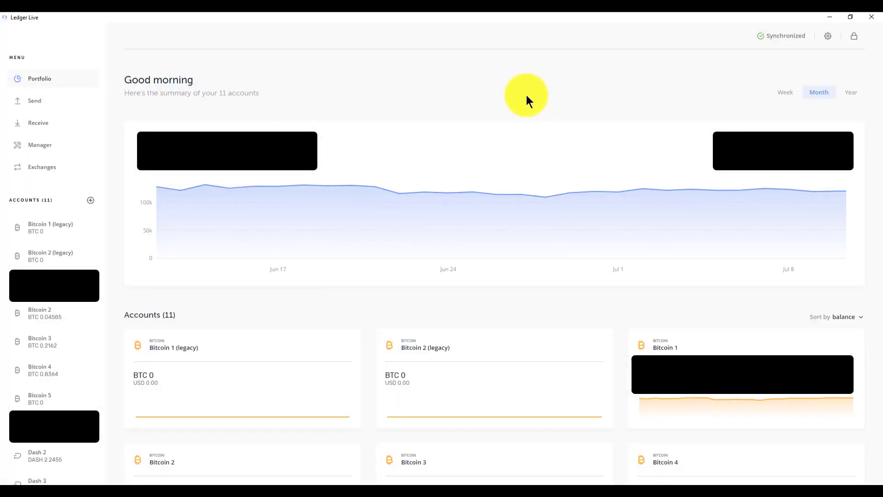
Inspect the Send form's account, recipient, amount and Standard fee fields, close it, and begin Receive.
{"action": "left_click", "coordinate": [39, 100]}
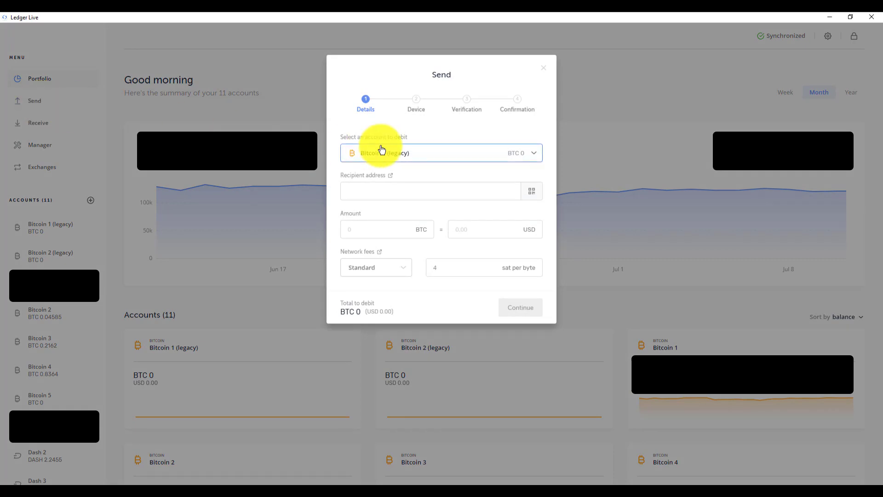
{"action": "left_click", "coordinate": [496, 194]}
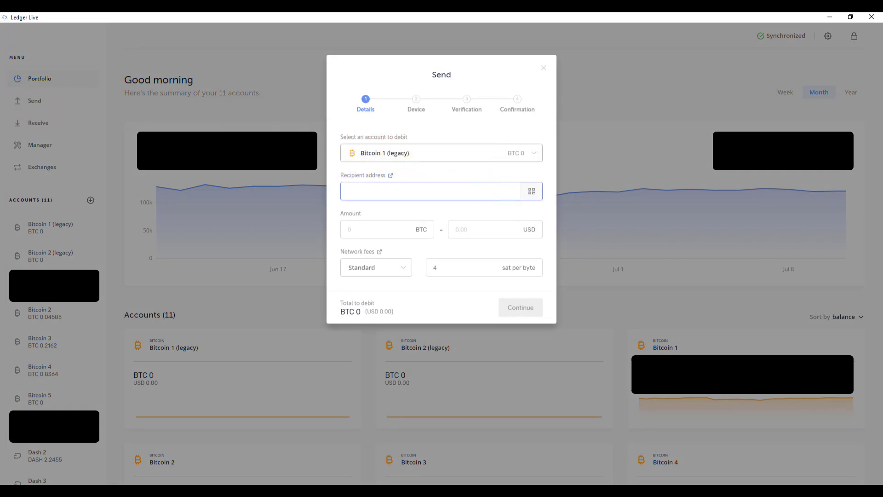
{"action": "left_click", "coordinate": [517, 157]}
{"action": "left_click", "coordinate": [378, 230]}
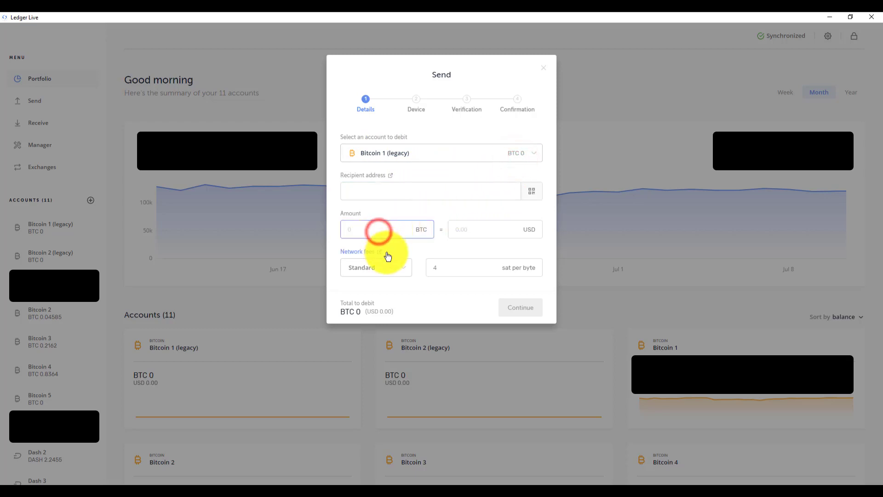
{"action": "left_click", "coordinate": [386, 270]}
{"action": "left_click", "coordinate": [385, 272]}
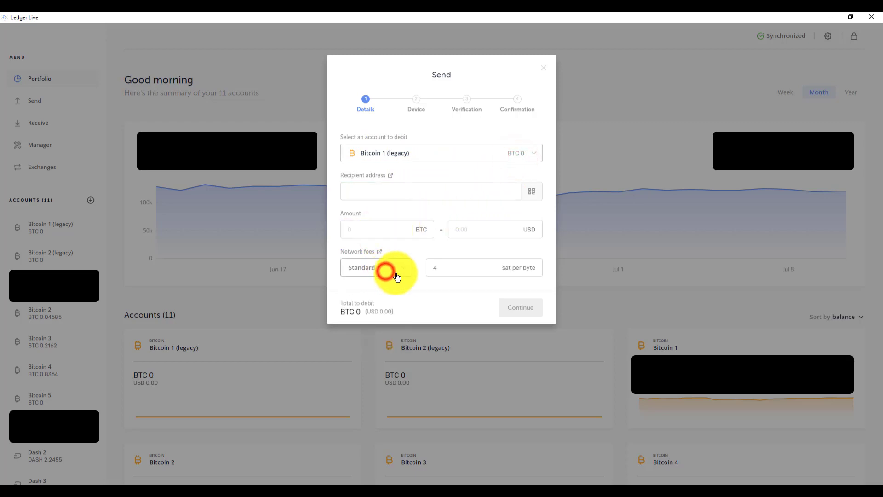
{"action": "left_click", "coordinate": [543, 69]}
{"action": "left_click", "coordinate": [39, 122]}
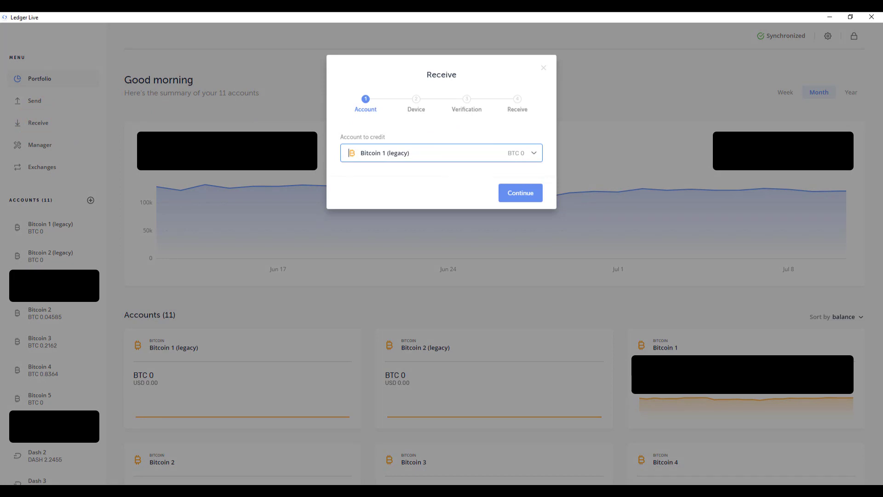
Retry the Bitcoin app check, verify the Bitcoin 2 (legacy) address on the device, and close.
{"action": "left_click", "coordinate": [520, 193]}
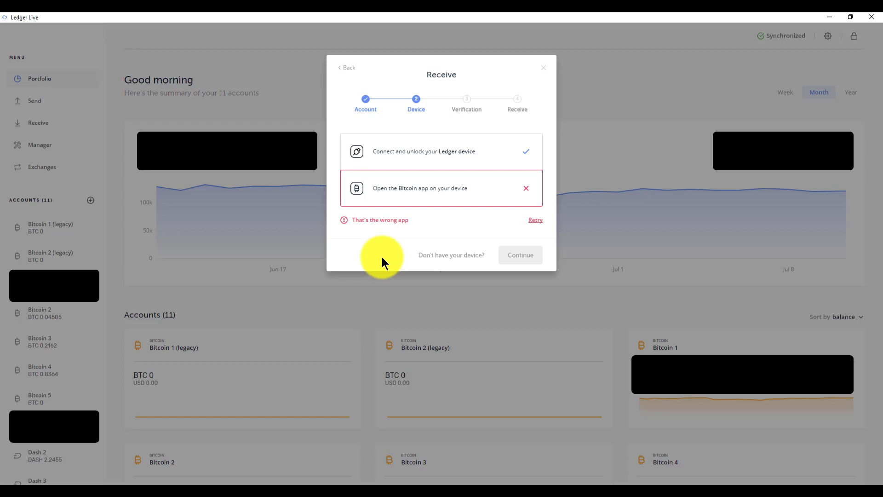
{"action": "left_click", "coordinate": [534, 221]}
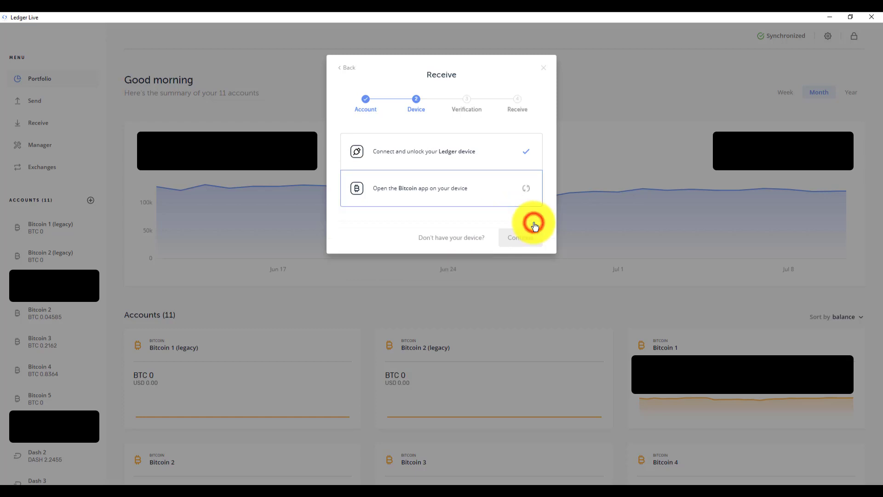
{"action": "left_click", "coordinate": [519, 237]}
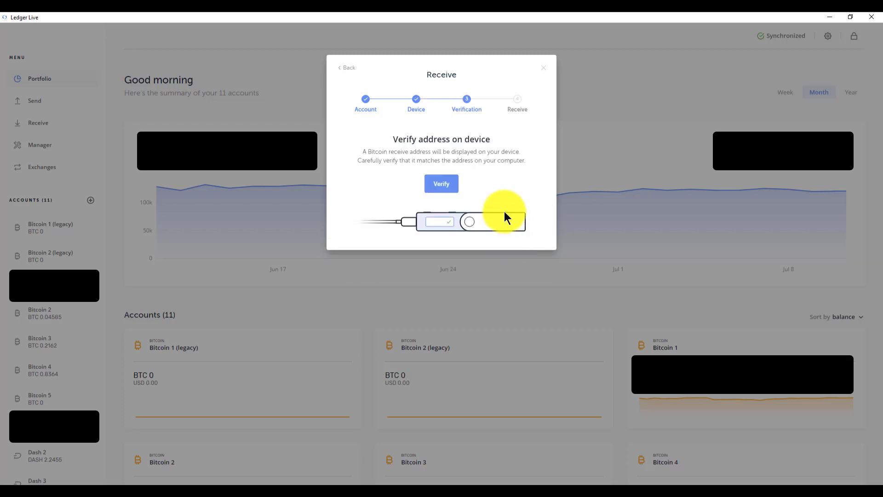
{"action": "left_click", "coordinate": [442, 184]}
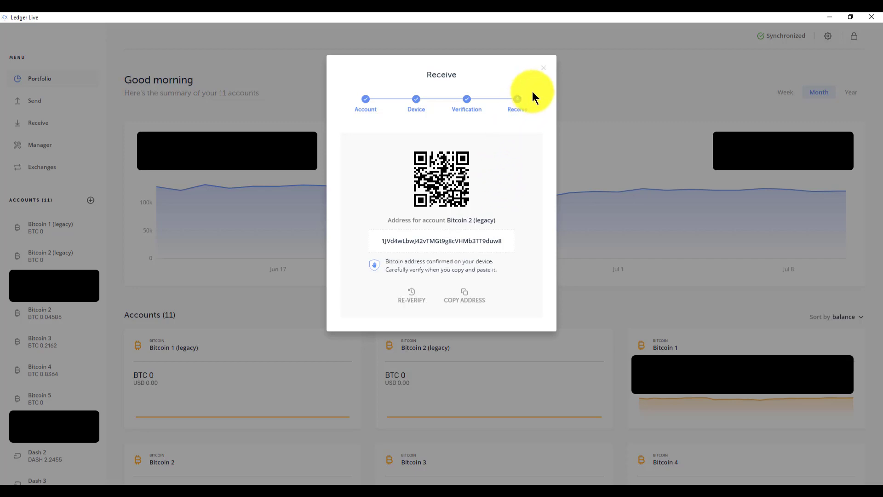
{"action": "left_click", "coordinate": [543, 69]}
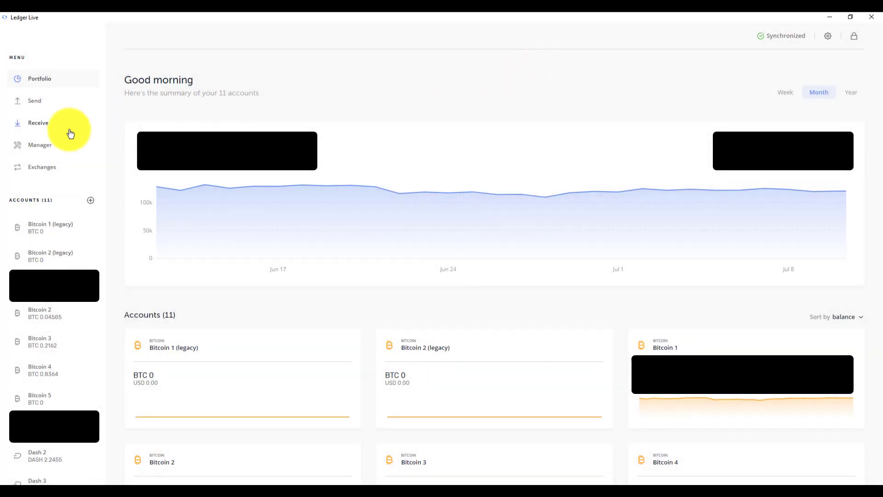
Open Exchanges and visit the Changelly, Coinmama and Coinhouse websites, then return to Ledger Live.
{"action": "left_click", "coordinate": [45, 169]}
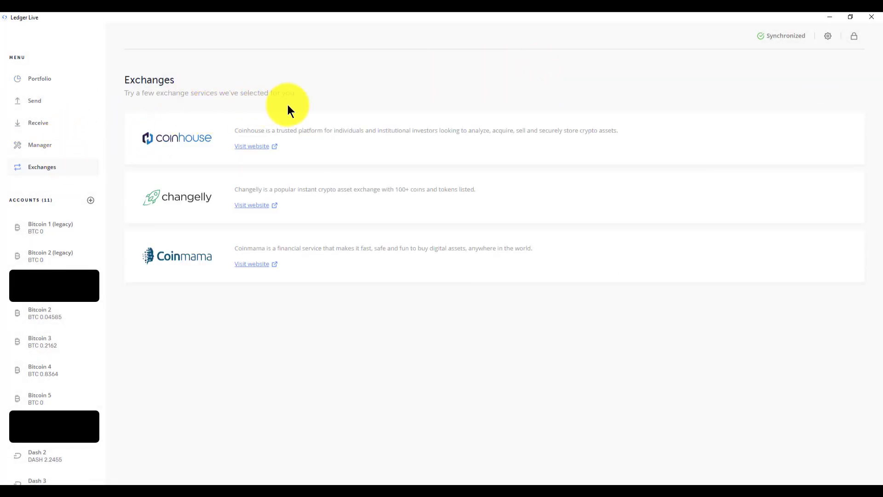
{"action": "left_click", "coordinate": [252, 208]}
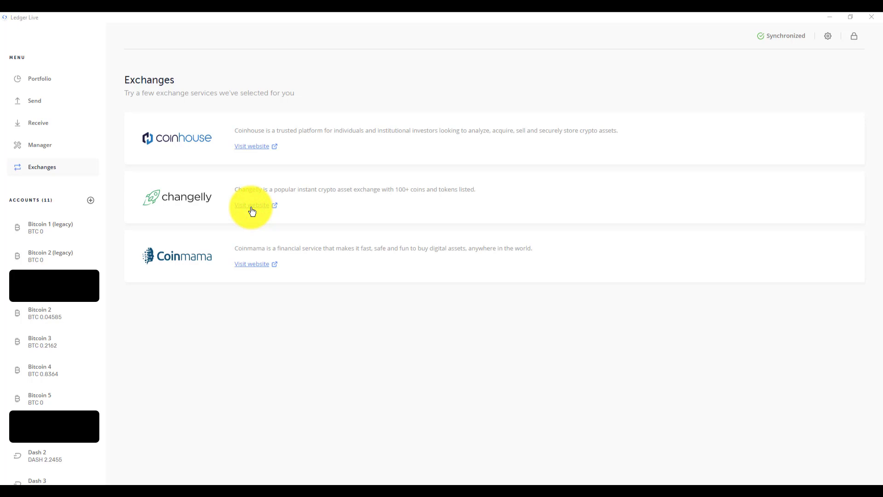
{"action": "left_click", "coordinate": [252, 266]}
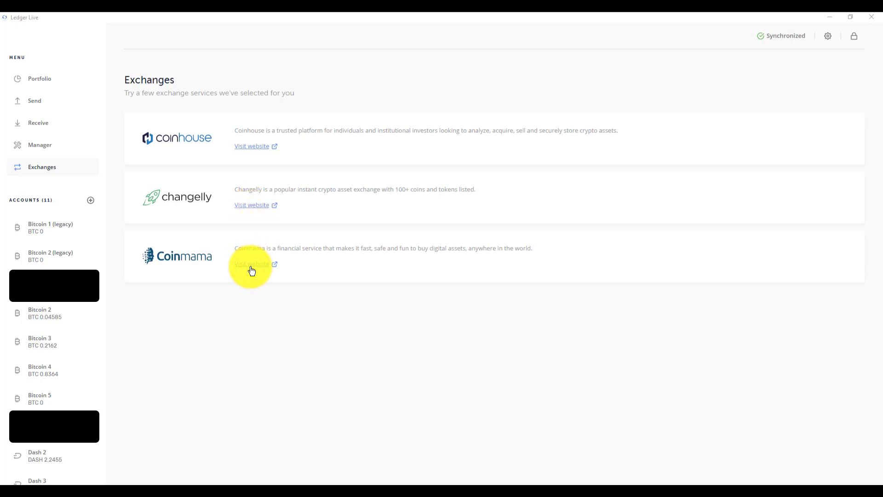
{"action": "left_click", "coordinate": [269, 149]}
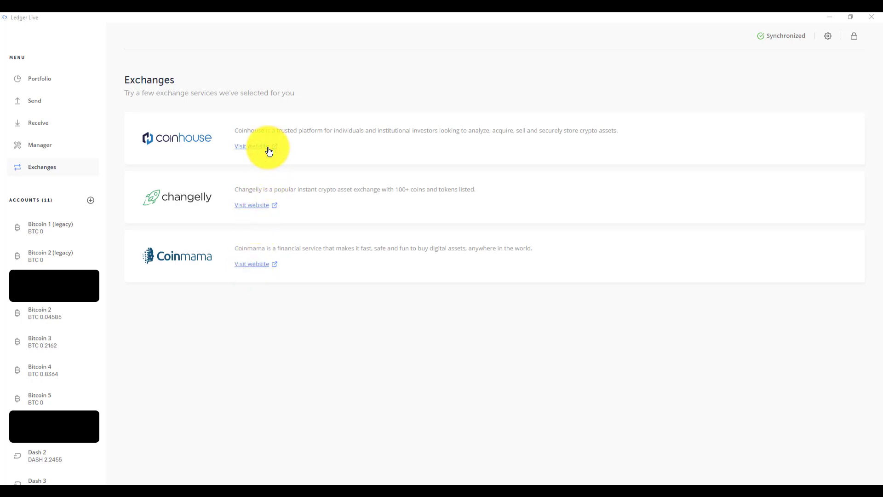
{"action": "left_click", "coordinate": [50, 200]}
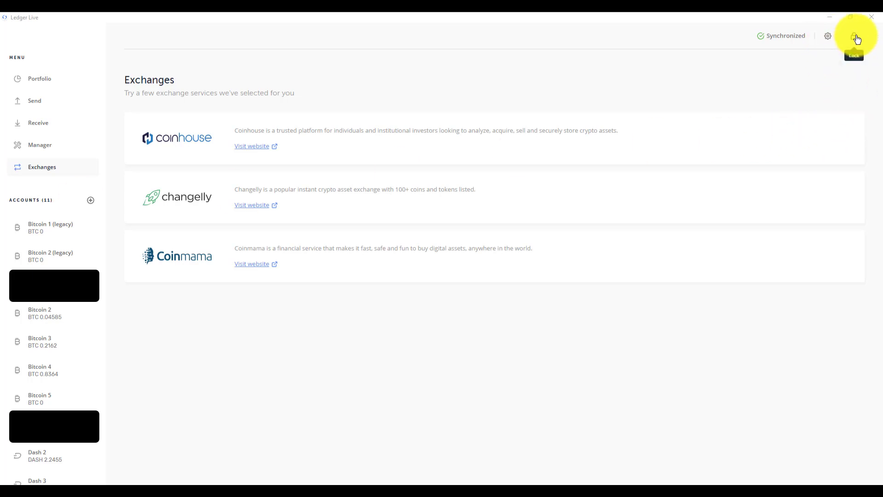
In Settings, set the countervalue currency to British Pound (GBP), keeping coinfloor as the rate provider.
{"action": "left_click", "coordinate": [828, 36]}
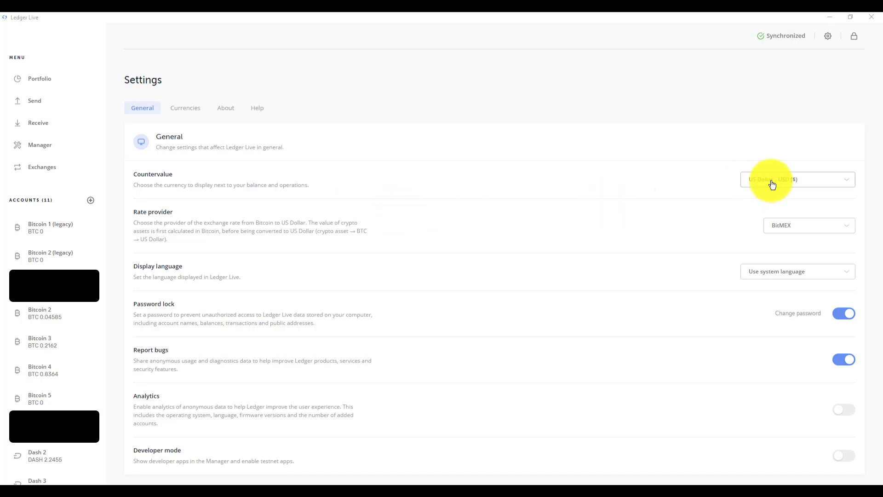
{"action": "left_click", "coordinate": [772, 183]}
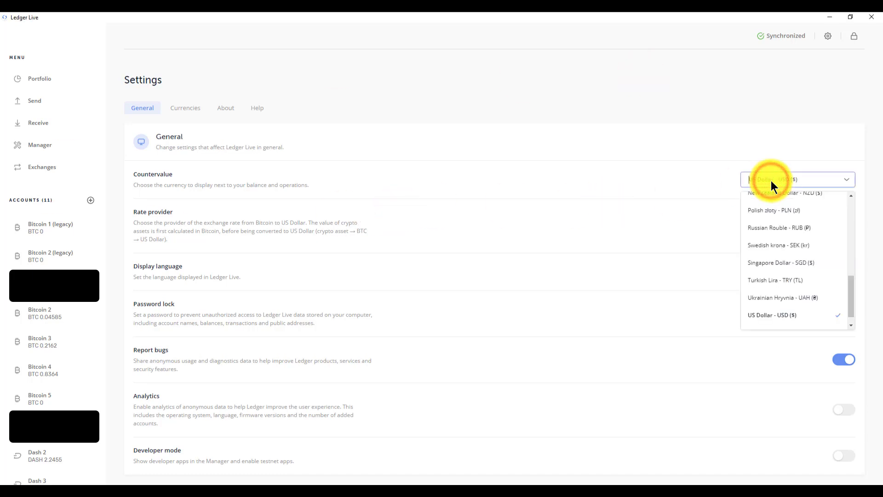
{"action": "left_click_drag", "start_coordinate": [850, 295], "coordinate": [851, 209]}
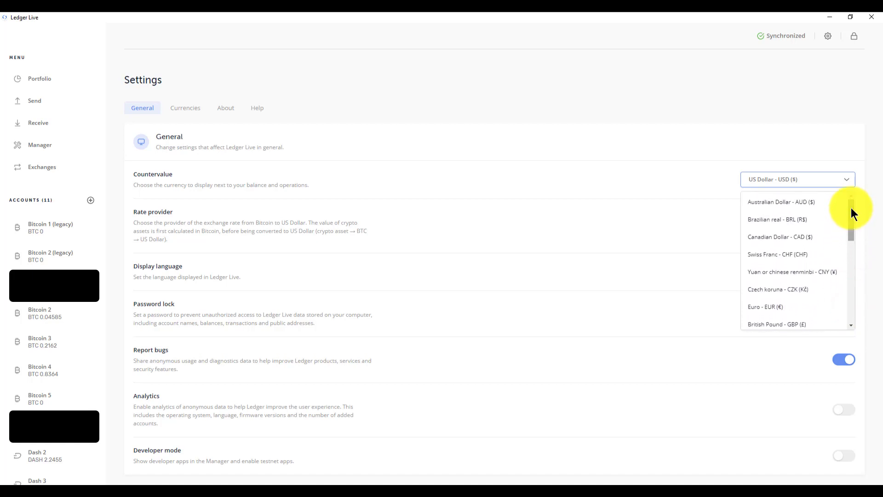
{"action": "type", "text": "gbp"}
{"action": "left_click", "coordinate": [812, 203]}
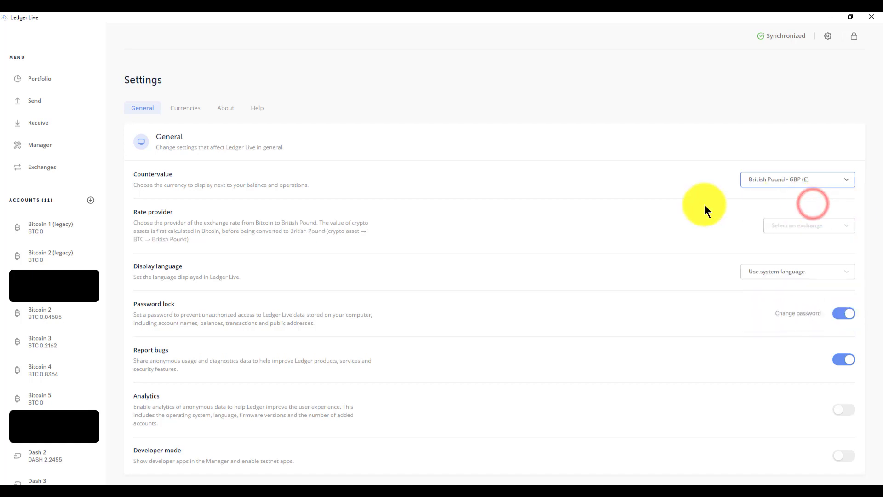
{"action": "left_click", "coordinate": [780, 225]}
{"action": "left_click", "coordinate": [708, 219]}
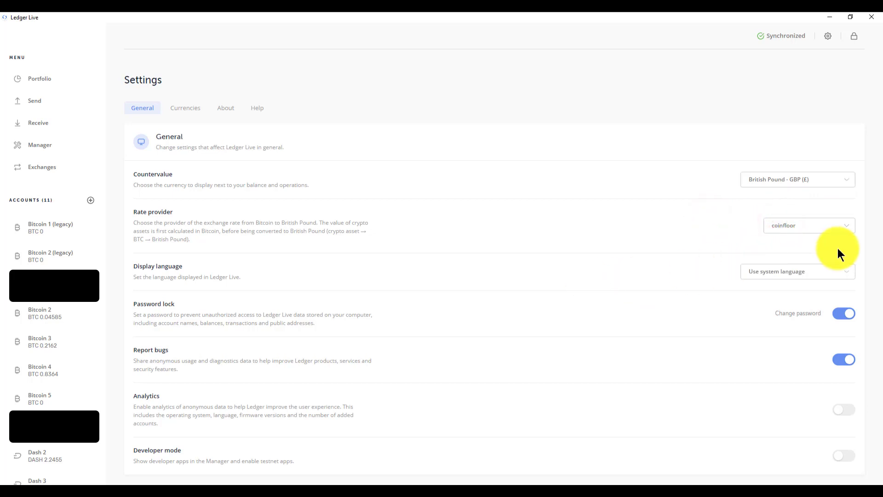
Browse the Currencies and About sections, ending on the Help section.
{"action": "left_click", "coordinate": [190, 115]}
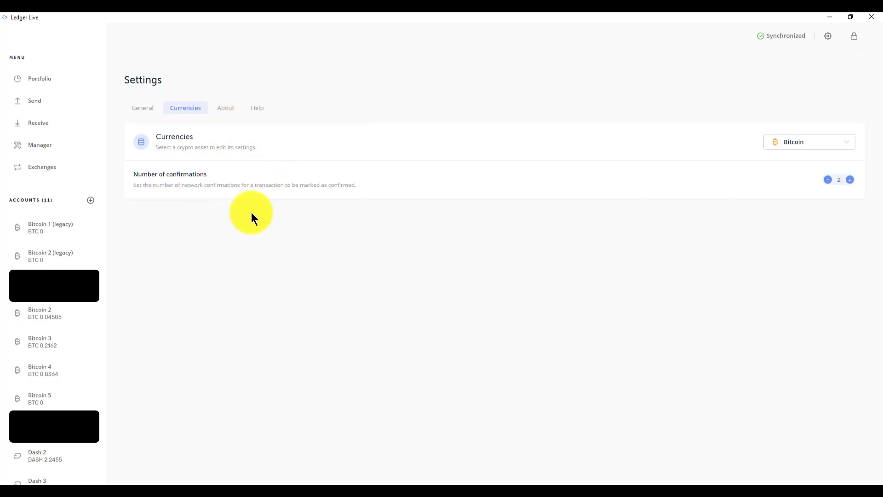
{"action": "left_click", "coordinate": [227, 111]}
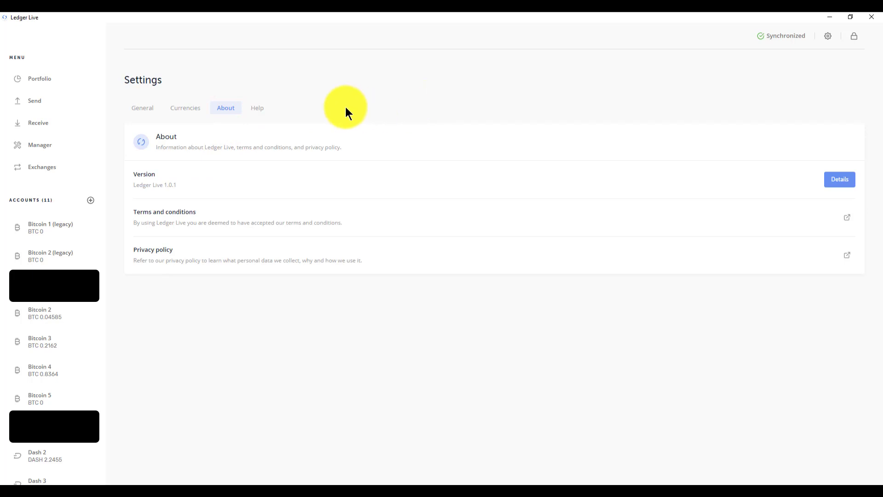
{"action": "left_click", "coordinate": [252, 109]}
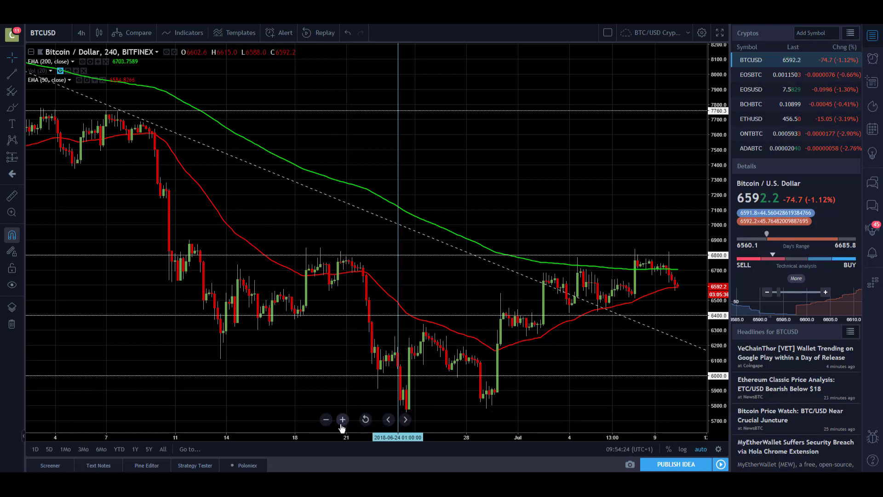
Zoom the BTCUSD chart out toward early June, then back in on the recent three weeks.
{"action": "left_click", "coordinate": [343, 419]}
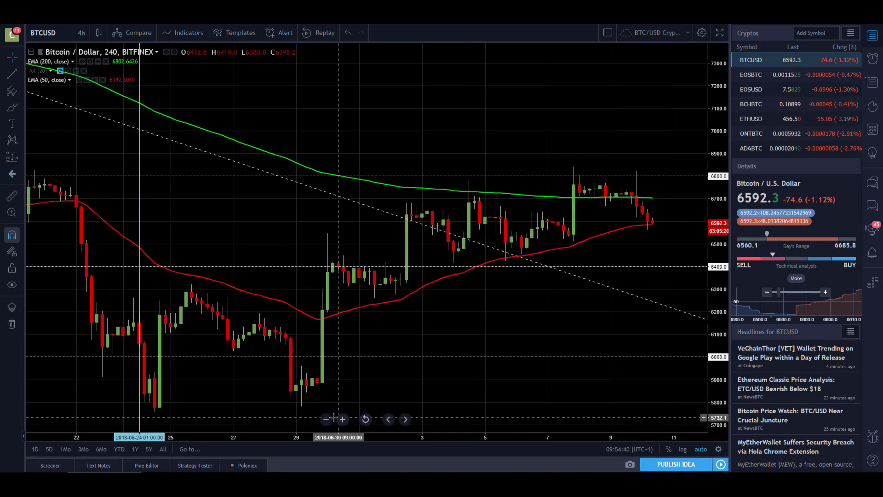
{"action": "left_click", "coordinate": [326, 420]}
{"action": "left_click", "coordinate": [326, 420]}
{"action": "left_click", "coordinate": [326, 420]}
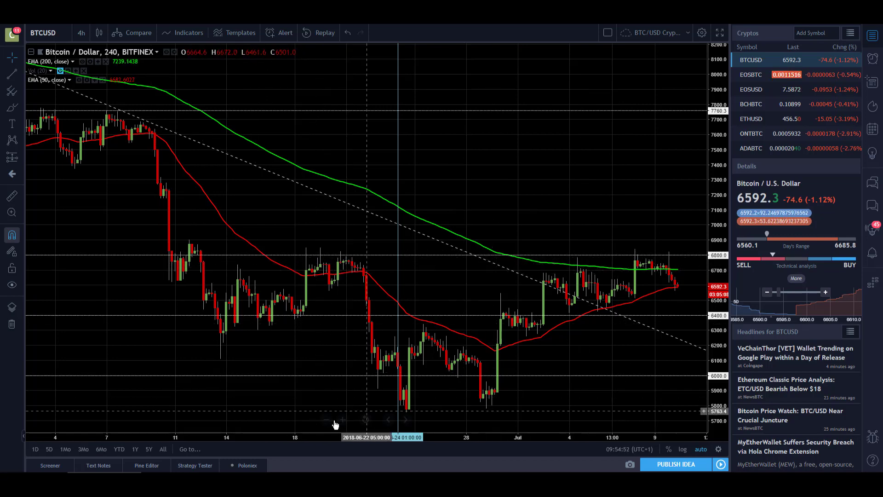
{"action": "left_click", "coordinate": [342, 419]}
{"action": "left_click", "coordinate": [342, 420]}
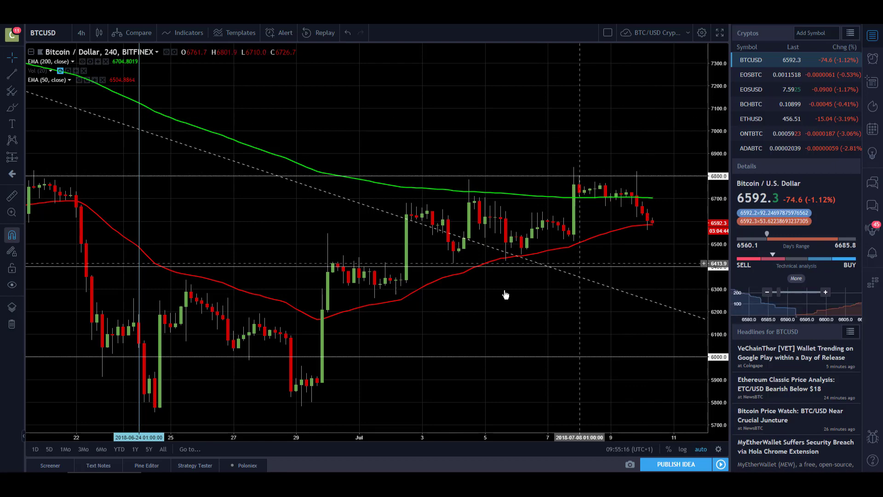
Zoom the BTCUSD chart out to about a month, then back in to roughly the last two weeks.
{"action": "mouse_move", "coordinate": [345, 406]}
{"action": "left_click", "coordinate": [326, 419]}
{"action": "left_click", "coordinate": [325, 419]}
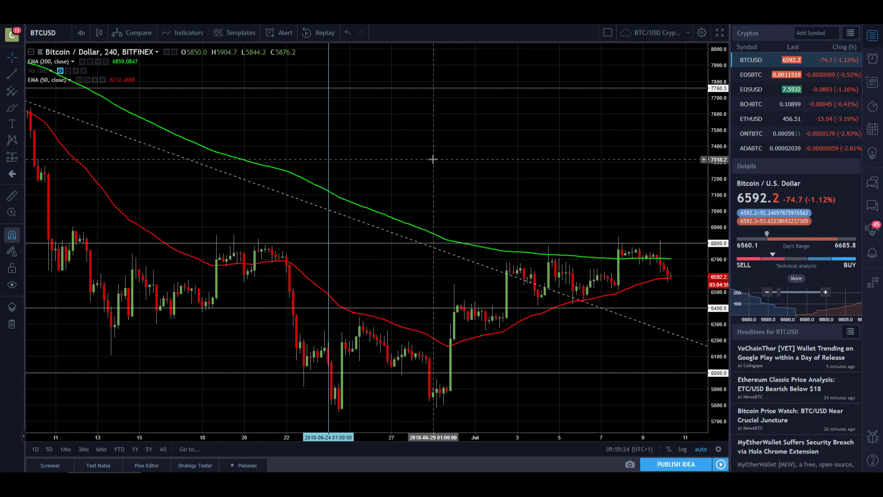
{"action": "mouse_move", "coordinate": [379, 392]}
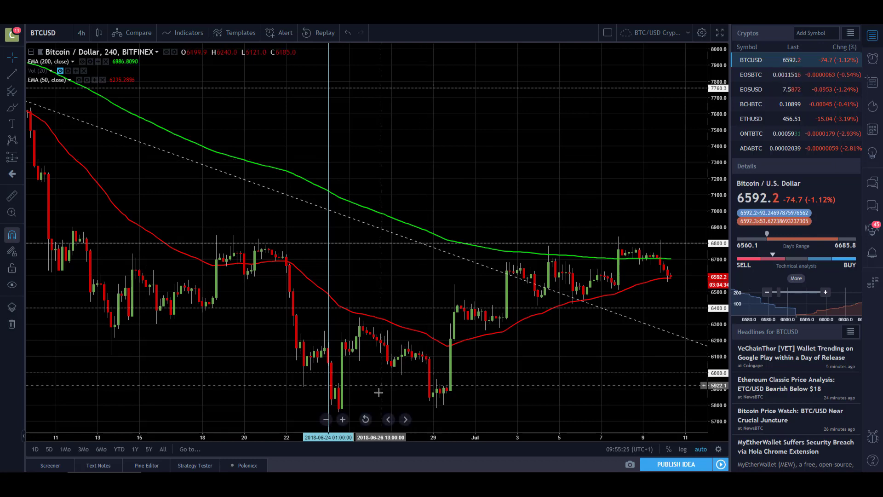
{"action": "left_click", "coordinate": [342, 419]}
{"action": "left_click", "coordinate": [342, 419]}
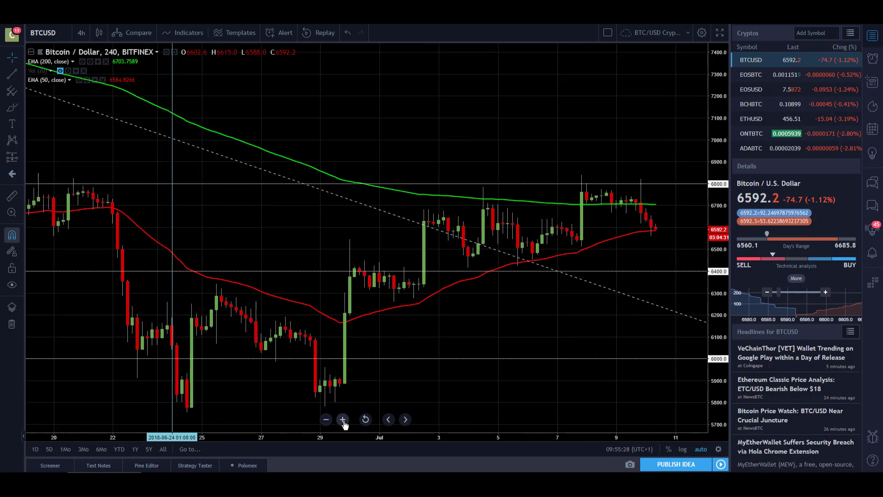
{"action": "left_click", "coordinate": [342, 419]}
{"action": "left_click", "coordinate": [342, 419]}
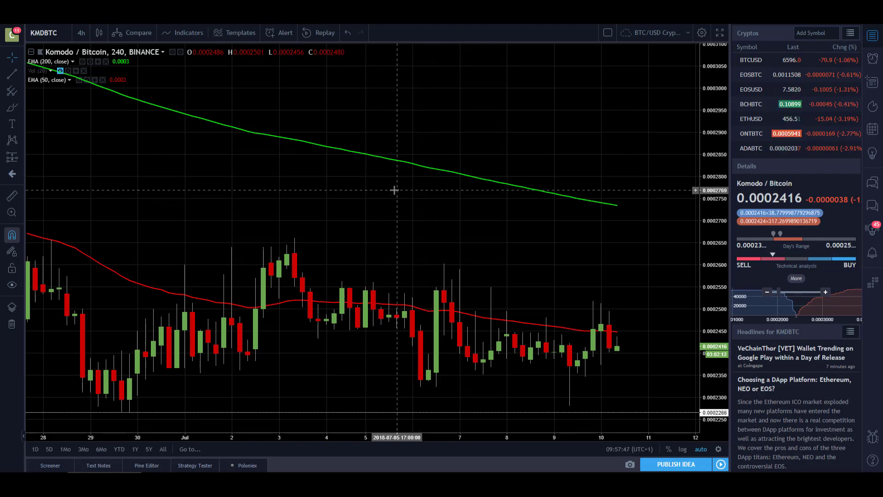
Switch KMDBTC to 1D daily candles and zoom so the chart spans December 2017 to July.
{"action": "type", "text": "1D"}
{"action": "key", "text": "Return"}
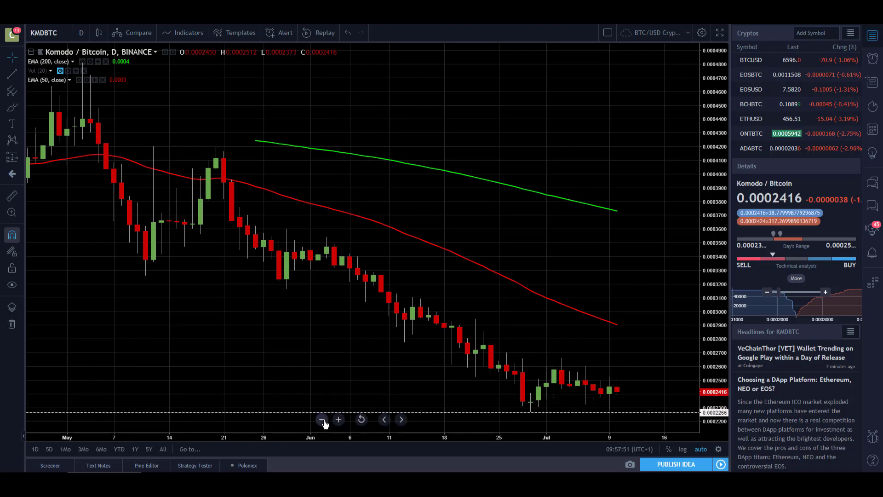
{"action": "left_click", "coordinate": [323, 419]}
{"action": "left_click", "coordinate": [323, 420]}
{"action": "left_click", "coordinate": [323, 420]}
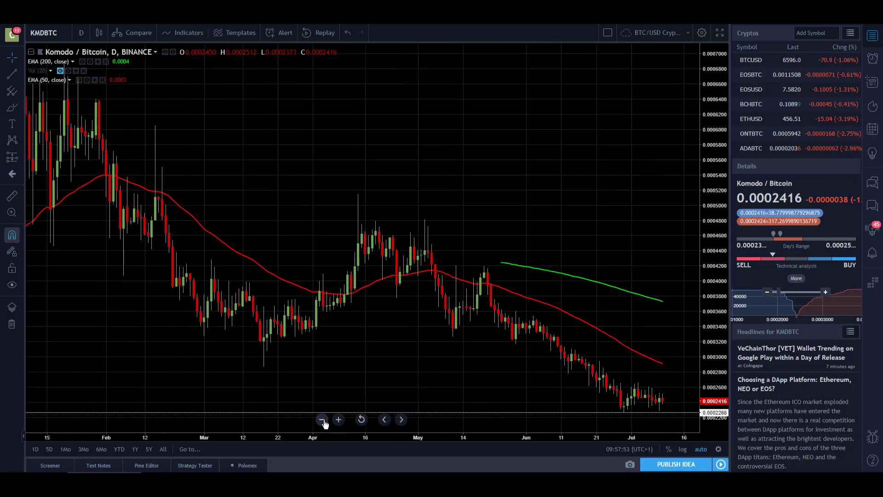
{"action": "left_click", "coordinate": [322, 419]}
{"action": "left_click", "coordinate": [323, 419]}
{"action": "left_click", "coordinate": [323, 419]}
{"action": "left_click", "coordinate": [323, 419]}
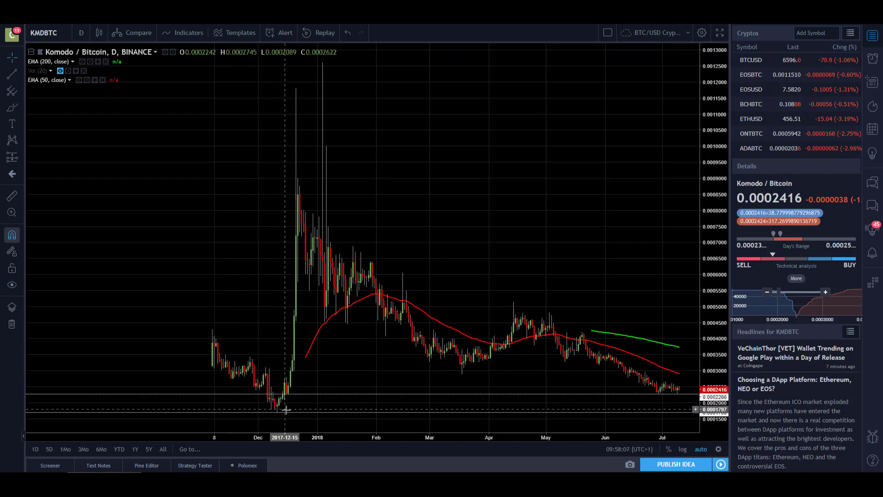
{"action": "left_click", "coordinate": [339, 420]}
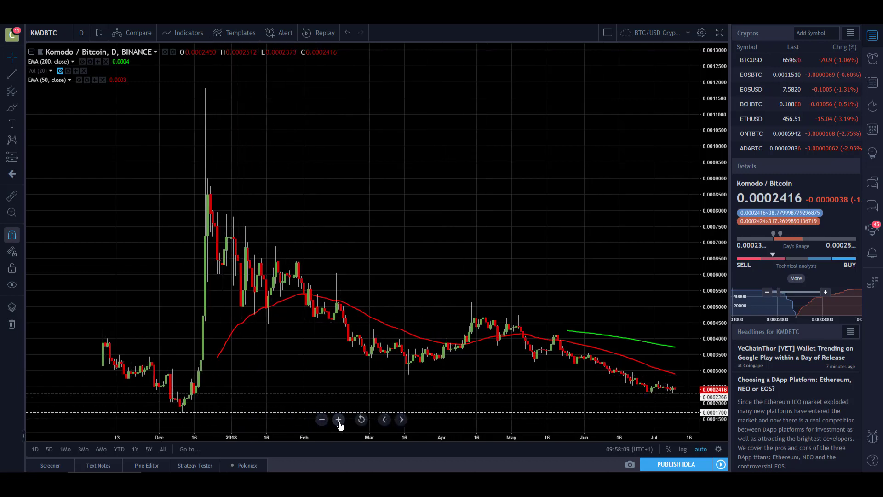
{"action": "left_click", "coordinate": [339, 420]}
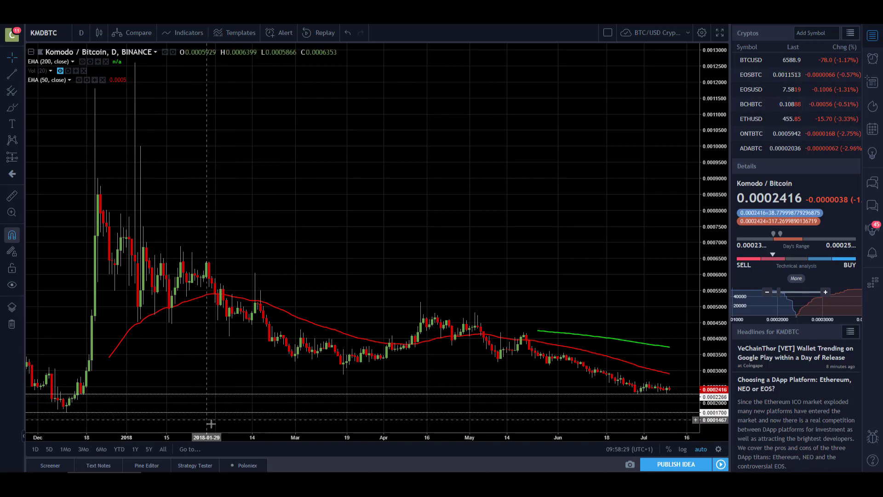
Compress the KMDBTC price axis, shift the chart upward, and zoom out to include November history.
{"action": "left_click", "coordinate": [339, 419]}
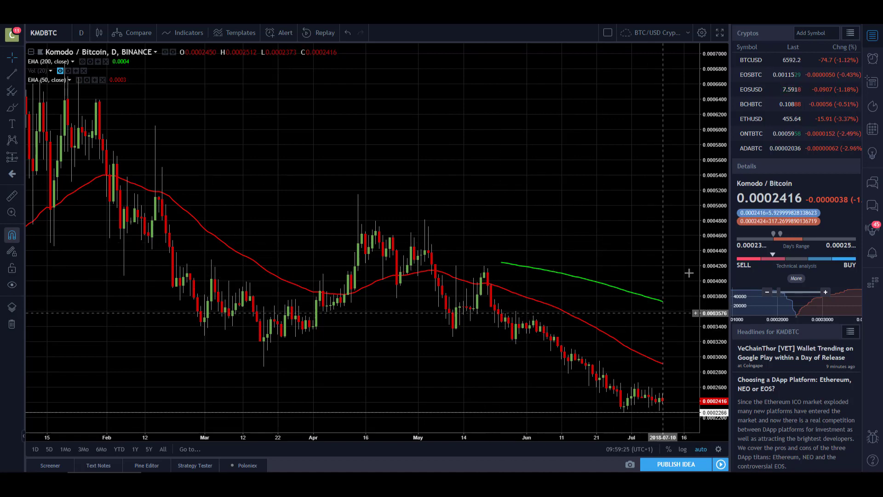
{"action": "left_click_drag", "start_coordinate": [703, 254], "coordinate": [718, 239]}
{"action": "left_click_drag", "start_coordinate": [657, 249], "coordinate": [628, 192]}
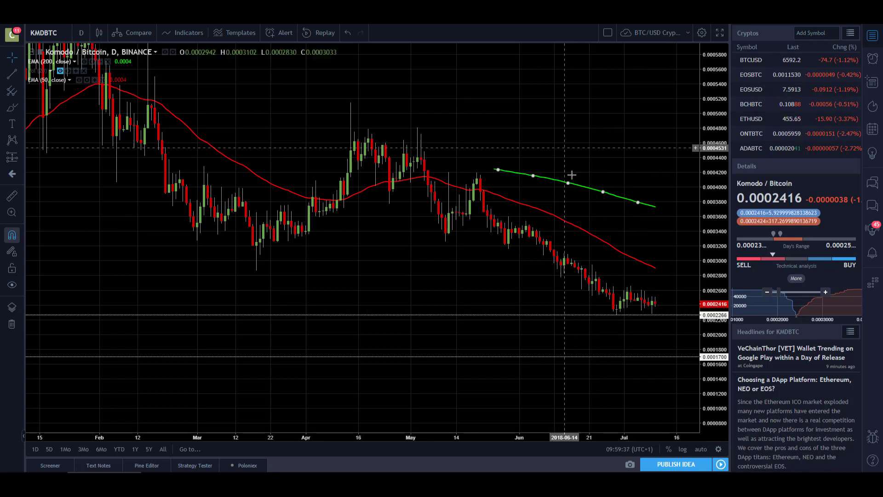
{"action": "scroll", "coordinate": [412, 444], "scroll_direction": "down", "scroll_amount": 5}
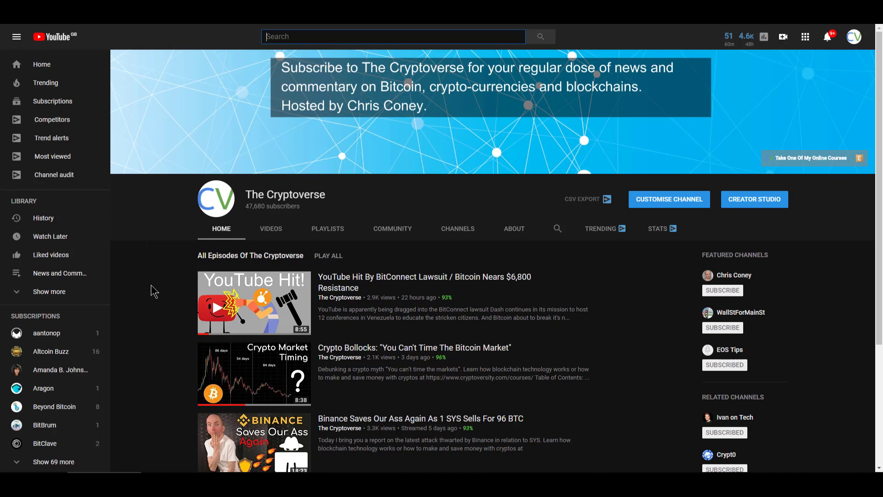
View The Cryptoverse channel's VIDEOS tab, then return to its home page.
{"action": "left_click", "coordinate": [271, 228]}
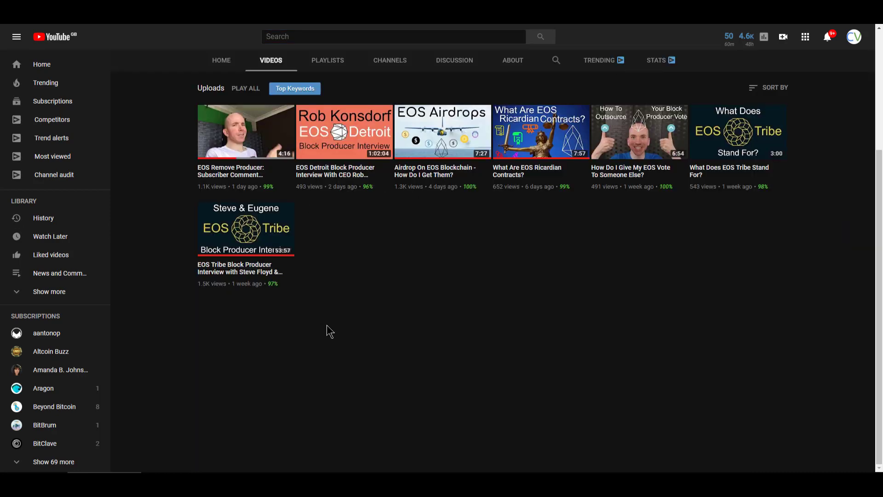
{"action": "key", "text": "alt+Left"}
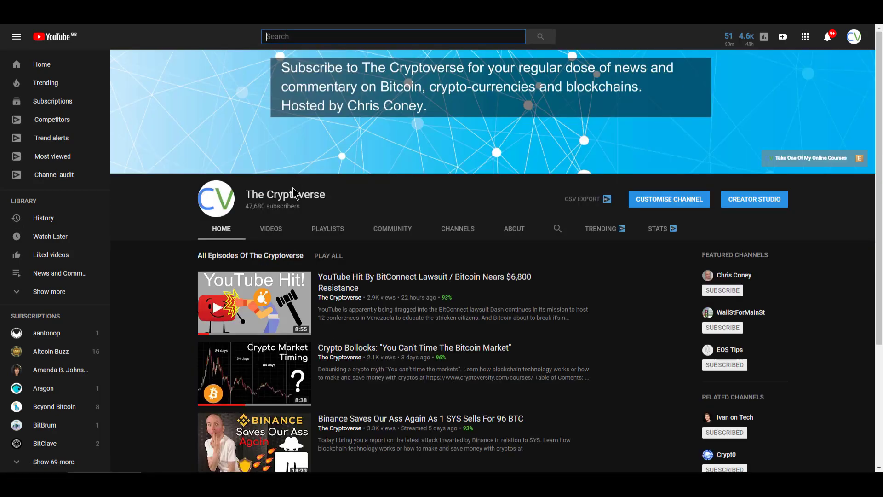